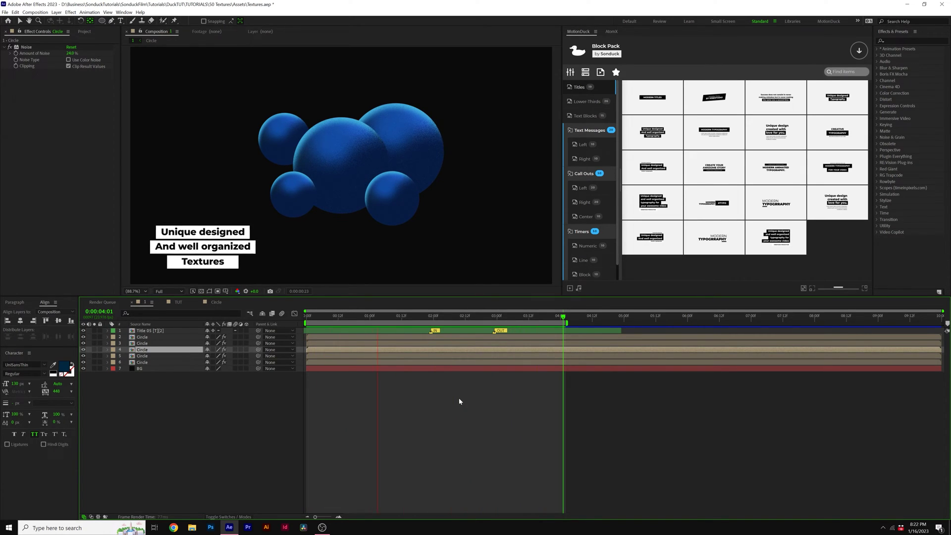
# Step: Switch from the Circle comp to the TUT composition with the blue gradient sphere
pyautogui.click(177, 302)
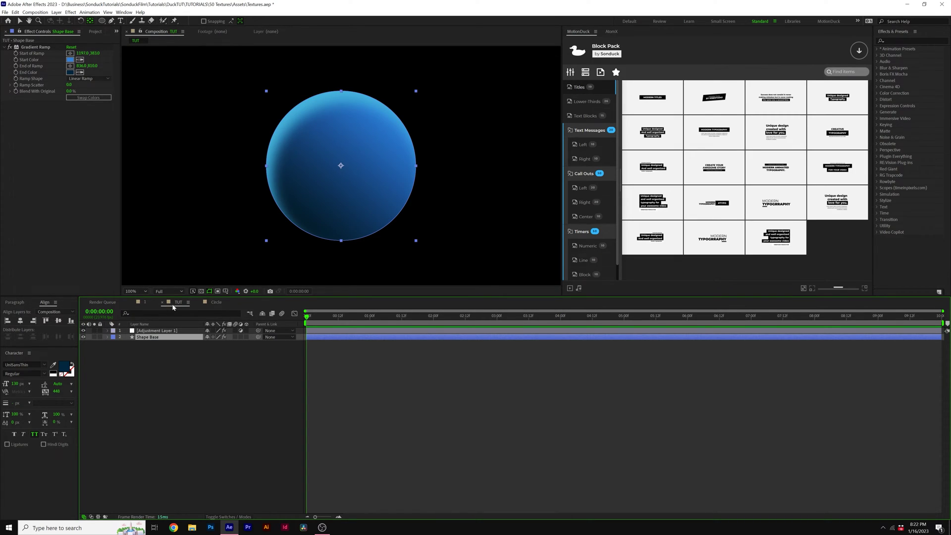
# Step: Select the Pen tool and set its shape fill colour to dark blue 0D4389
pyautogui.click(184, 385)
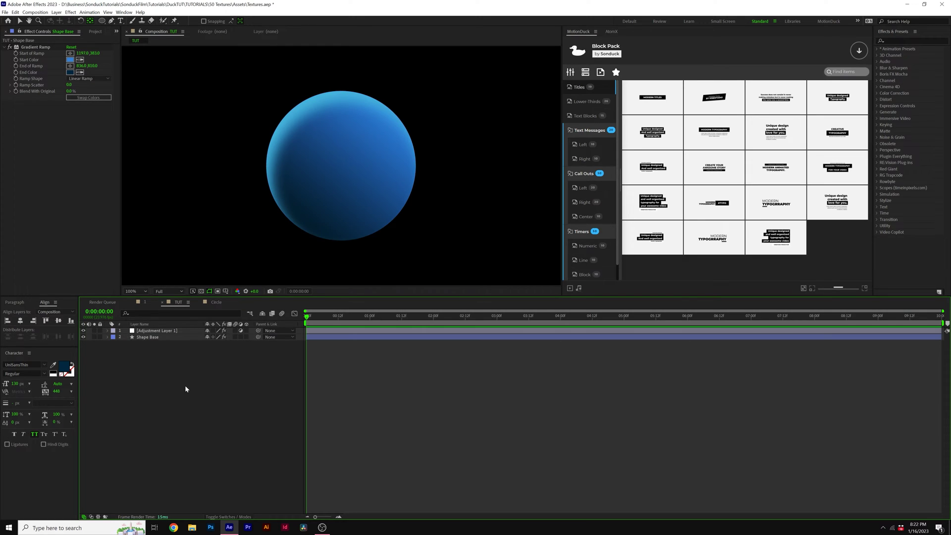
pyautogui.click(111, 21)
pyautogui.click(275, 167)
pyautogui.click(234, 21)
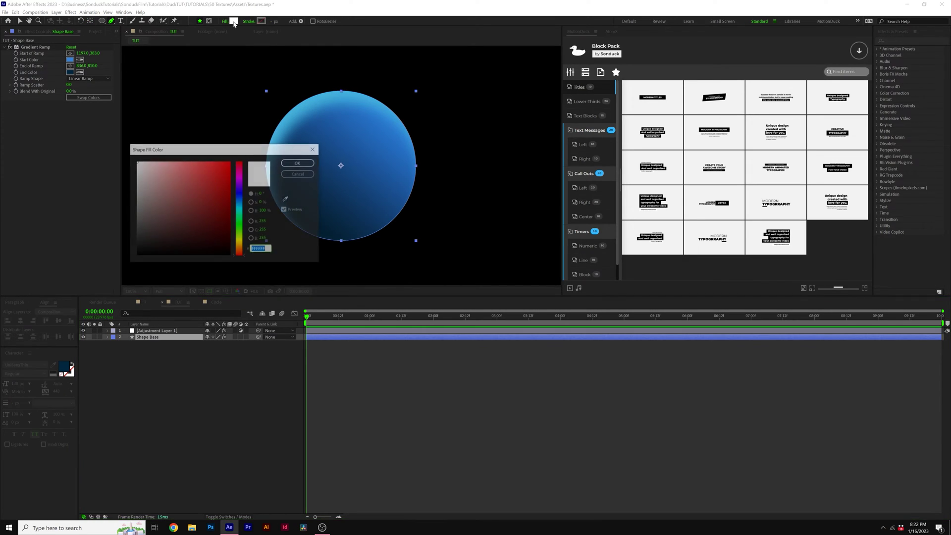
pyautogui.click(138, 199)
pyautogui.moveTo(131, 207); pyautogui.dragTo(130, 212)
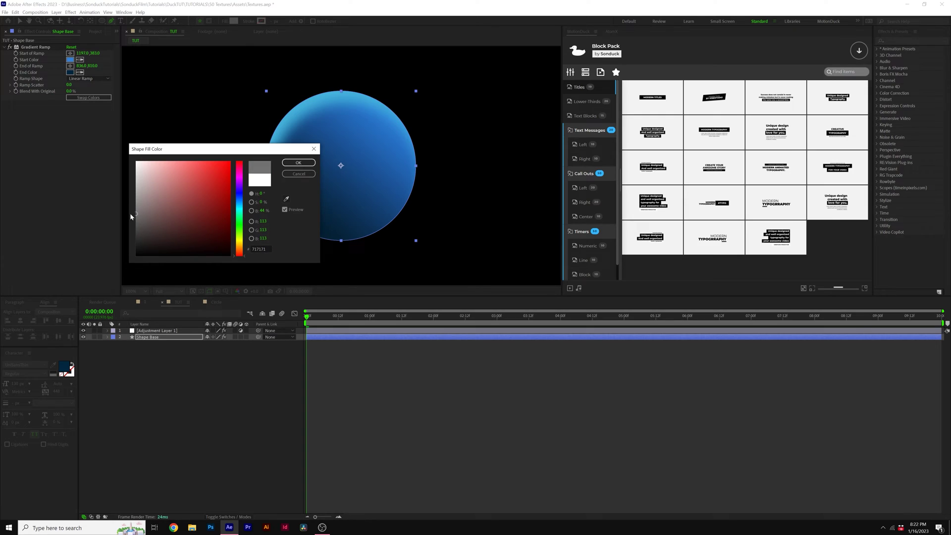
pyautogui.click(241, 200)
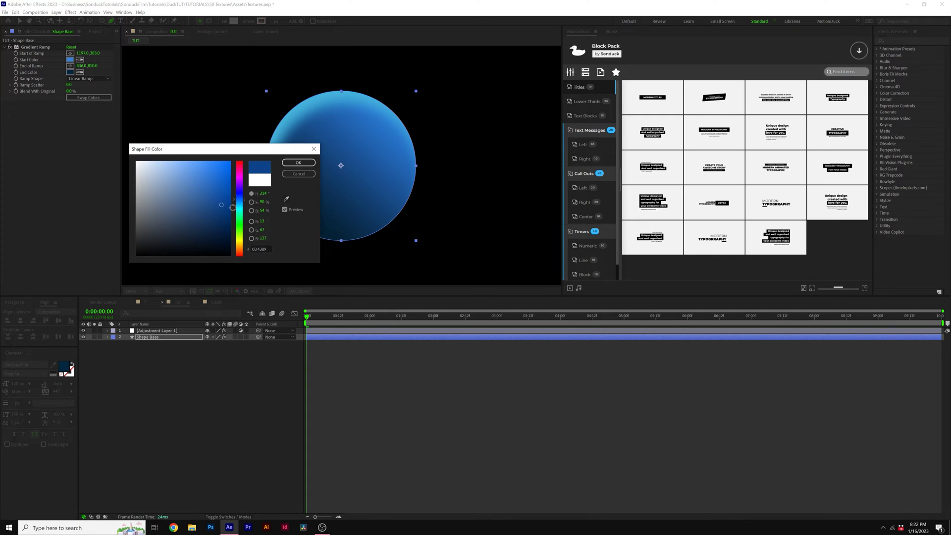
pyautogui.click(295, 162)
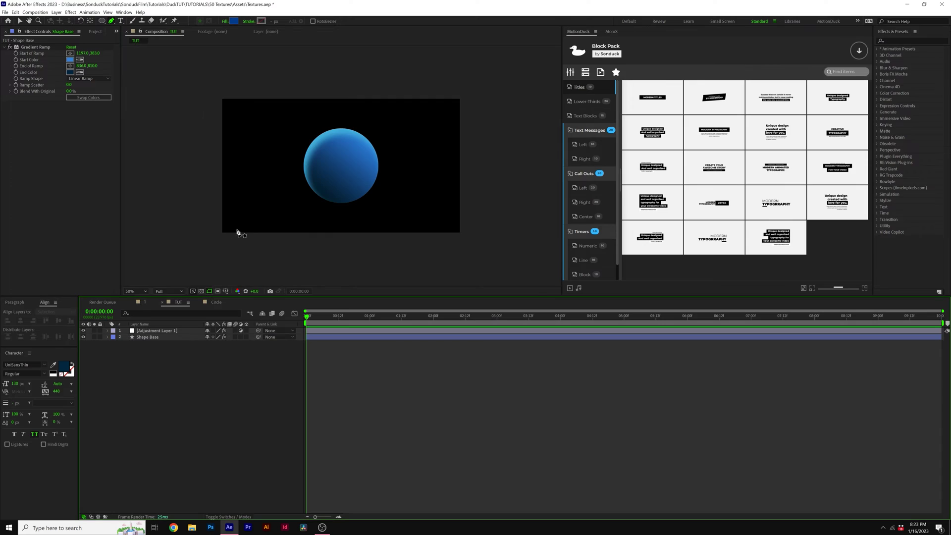
# Step: Draw a closed polygon shape across the sphere
pyautogui.click(268, 201)
pyautogui.click(406, 121)
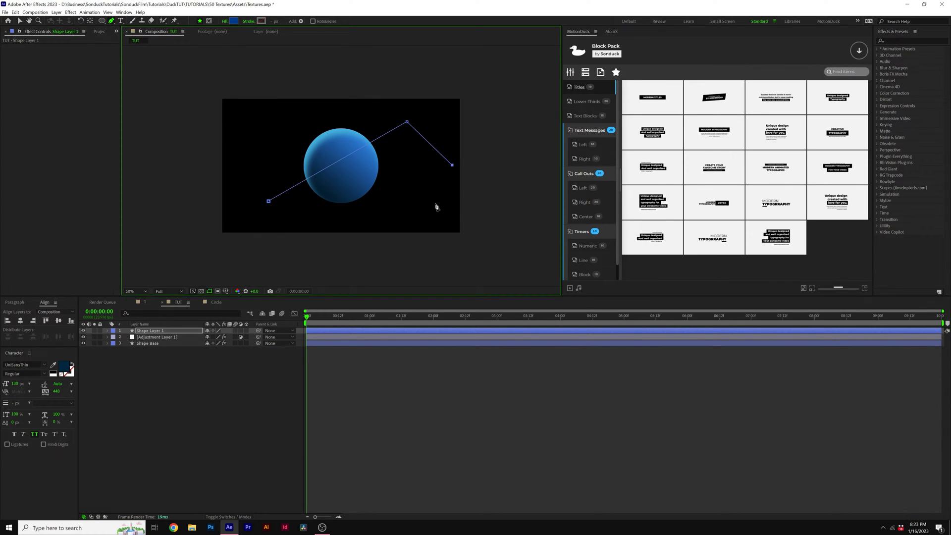
pyautogui.click(268, 201)
# Step: Apply Set Matte to the polygon, taking the matte from Shape Base
pyautogui.click(70, 13)
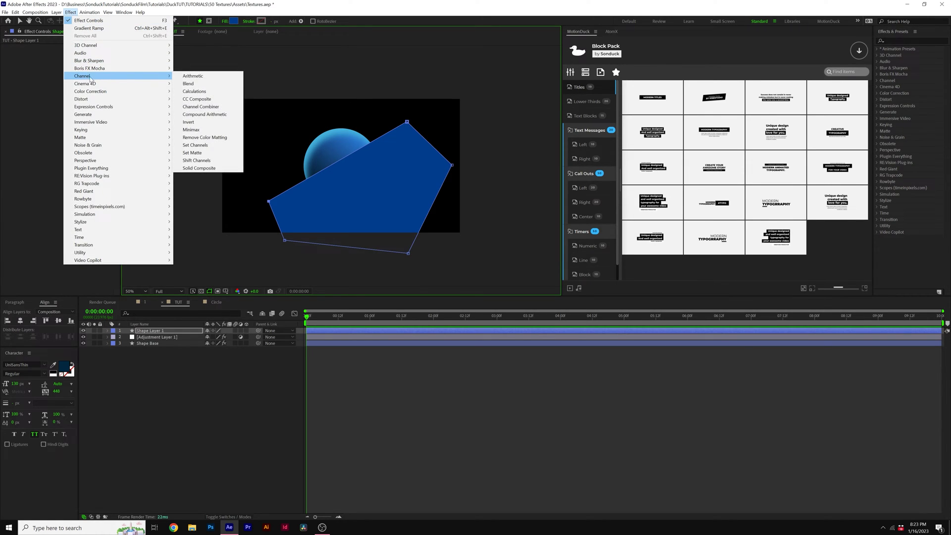
pyautogui.moveTo(83, 76)
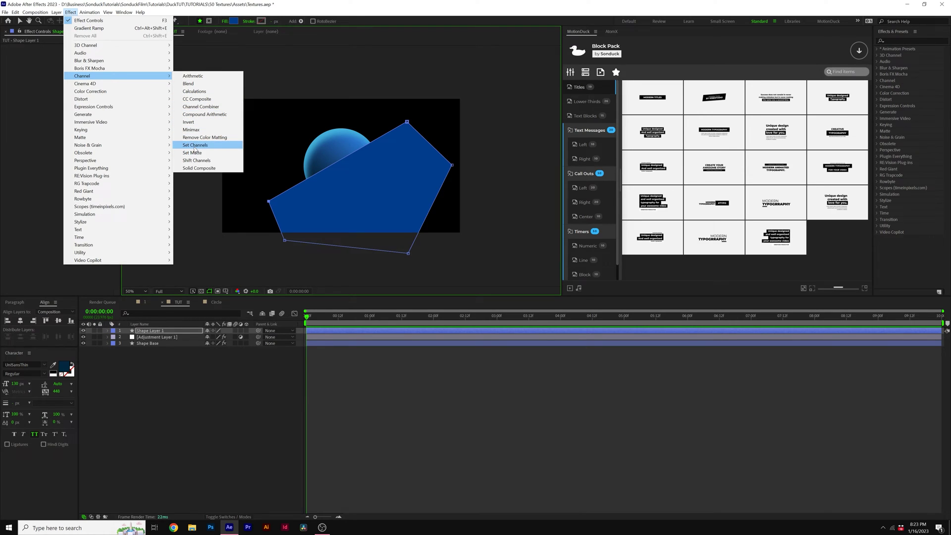
pyautogui.click(192, 153)
pyautogui.click(77, 54)
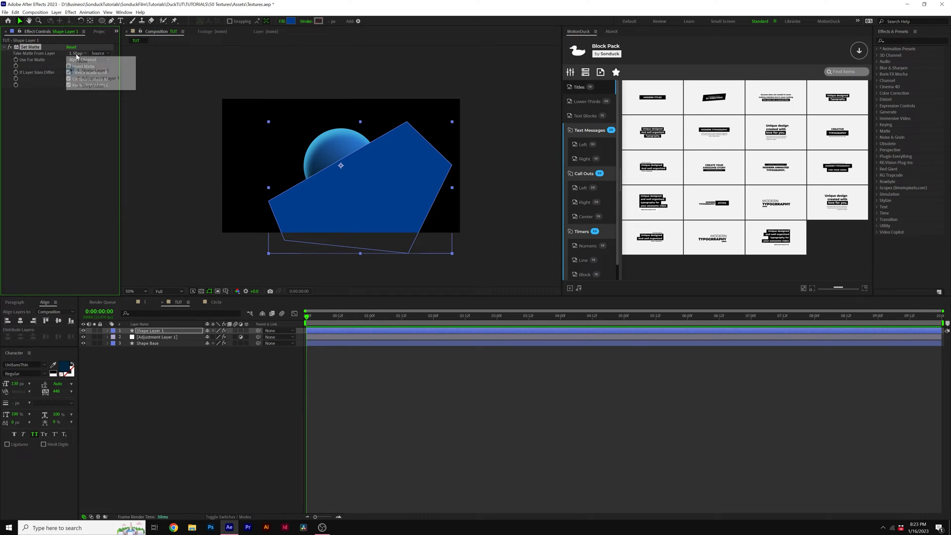
pyautogui.click(90, 86)
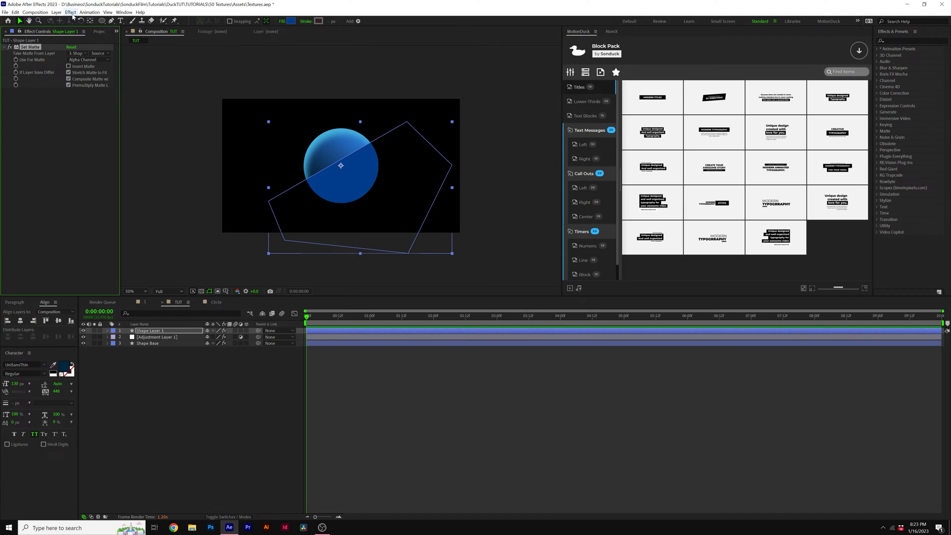
# Step: Add a Gaussian Blur to the polygon with Blurriness around 139
pyautogui.click(70, 11)
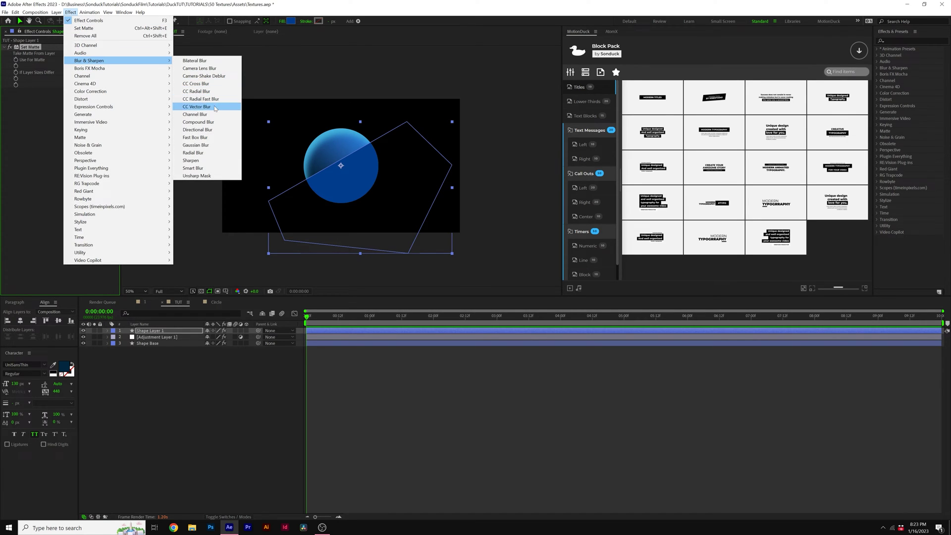
pyautogui.click(197, 146)
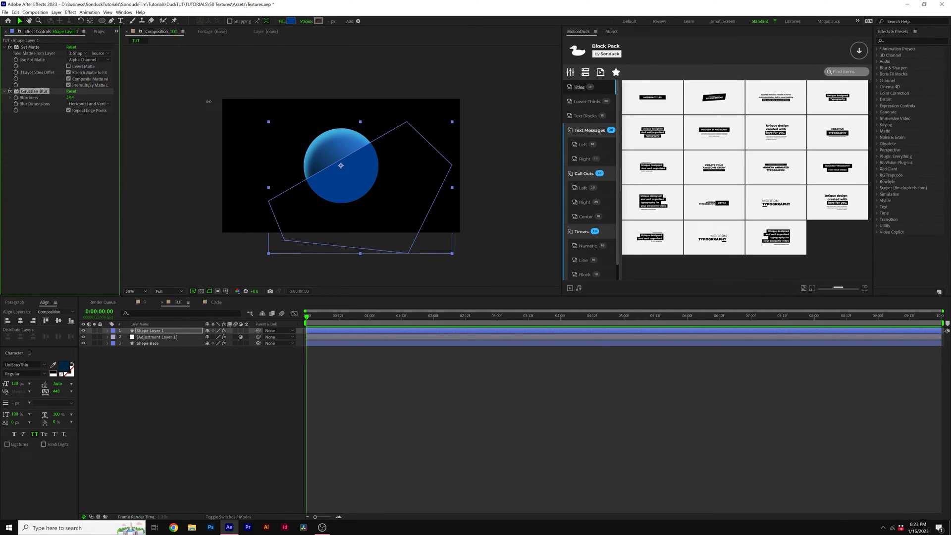
pyautogui.moveTo(363, 108); pyautogui.dragTo(554, 113)
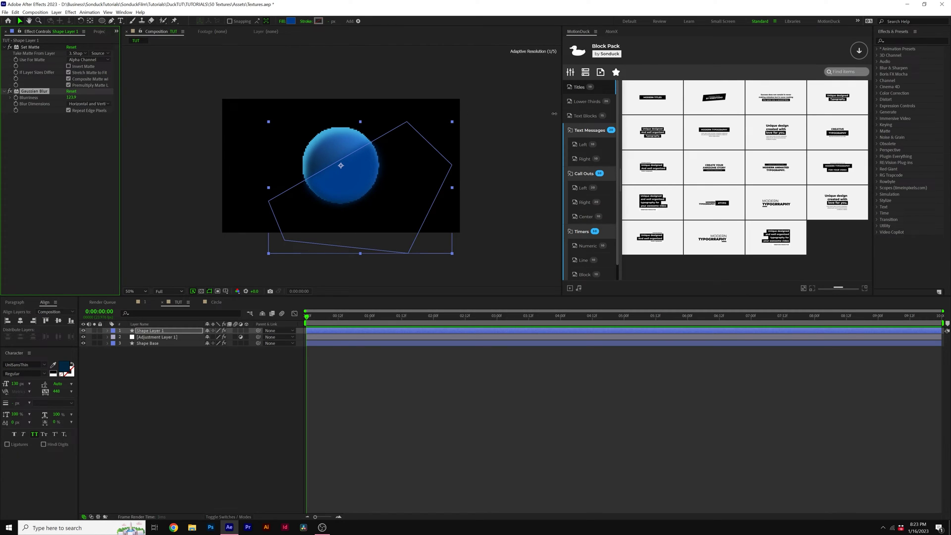
# Step: Set Shape Layer 1 to Dissolve and move Gaussian Blur above Set Matte
pyautogui.click(234, 516)
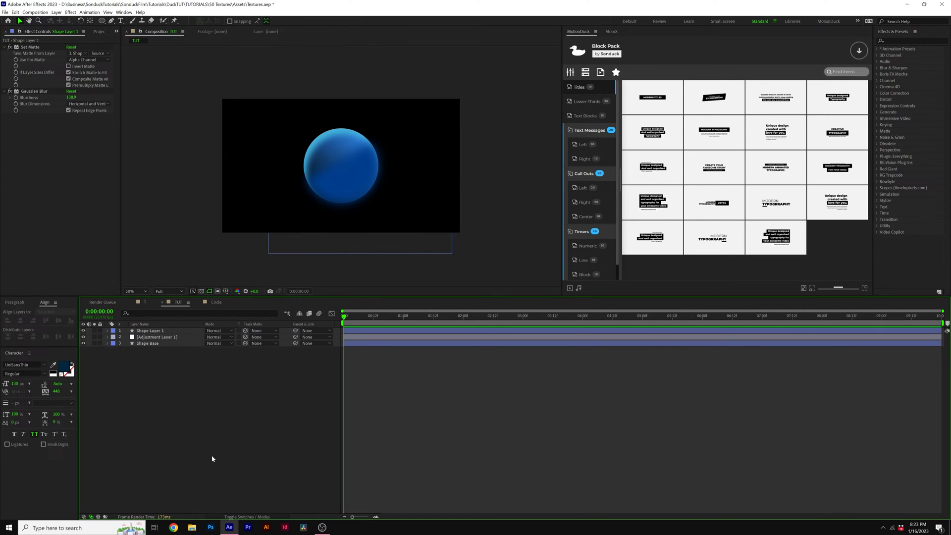
pyautogui.click(218, 332)
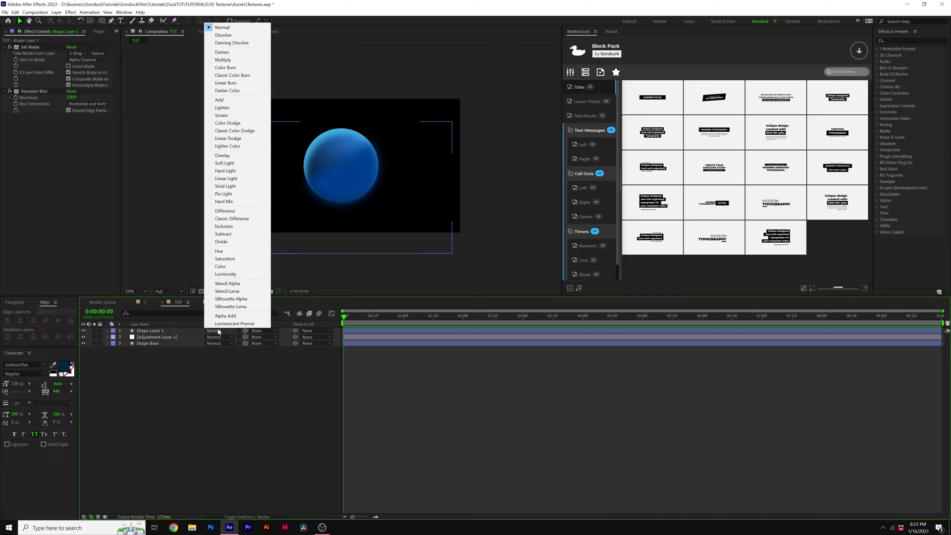
pyautogui.click(220, 36)
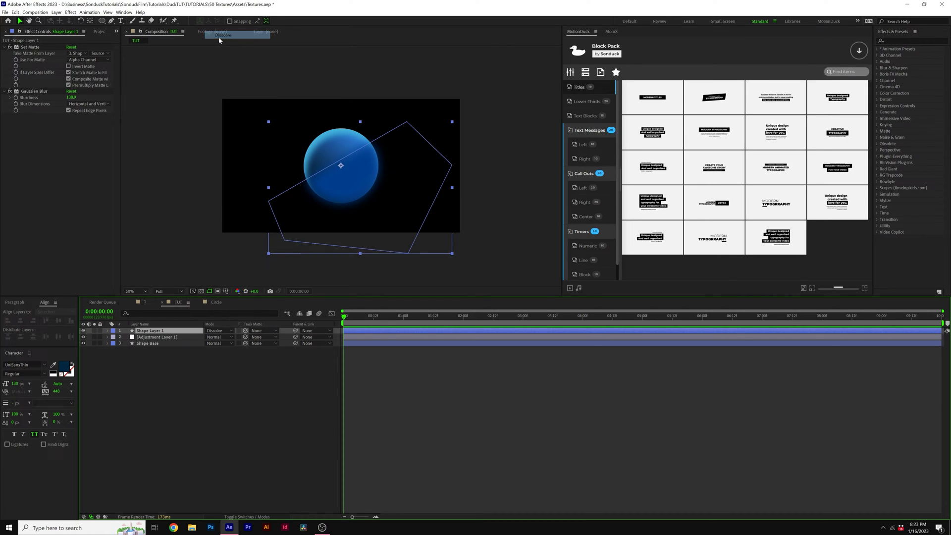
pyautogui.click(22, 91)
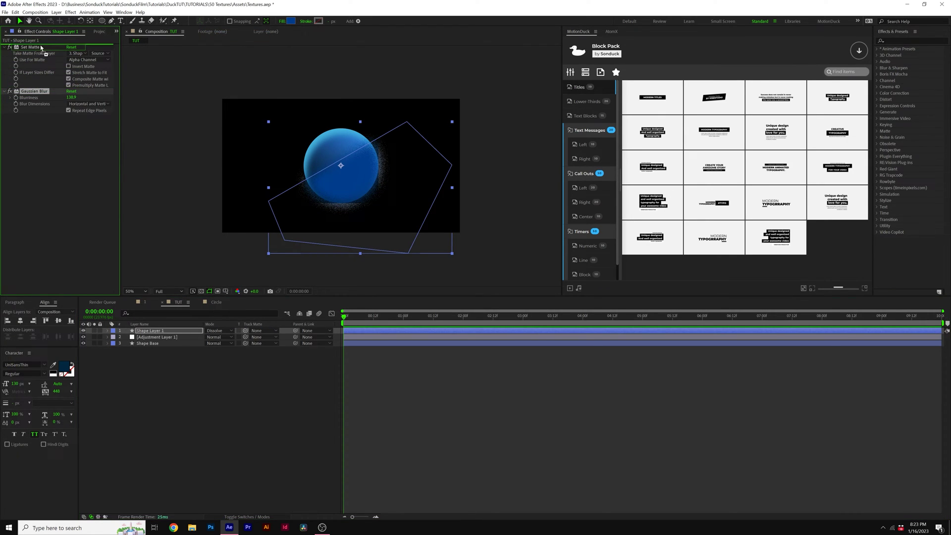
pyautogui.moveTo(33, 92); pyautogui.dragTo(41, 49)
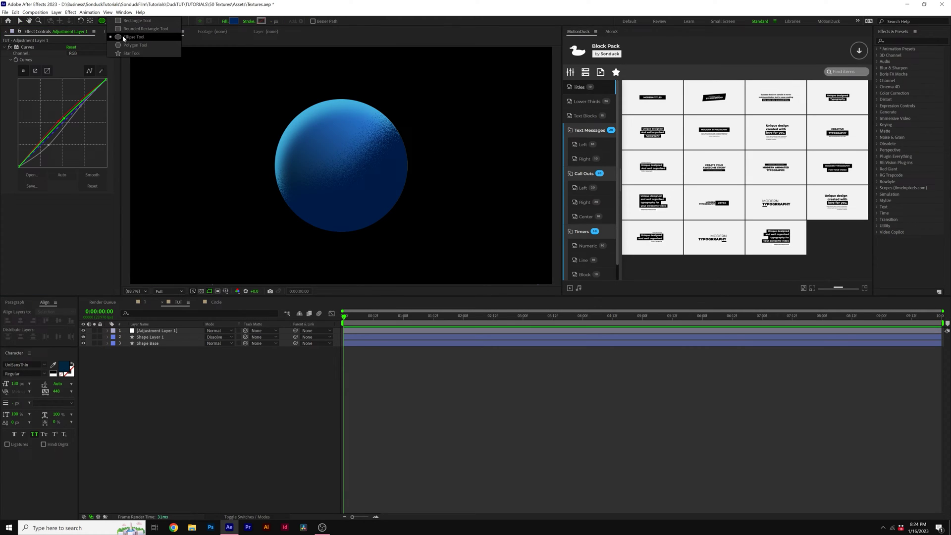
# Step: Draw a small ellipse on the upper sphere and fill it with bright blue #005FDC
pyautogui.click(124, 39)
pyautogui.moveTo(328, 129); pyautogui.dragTo(362, 164)
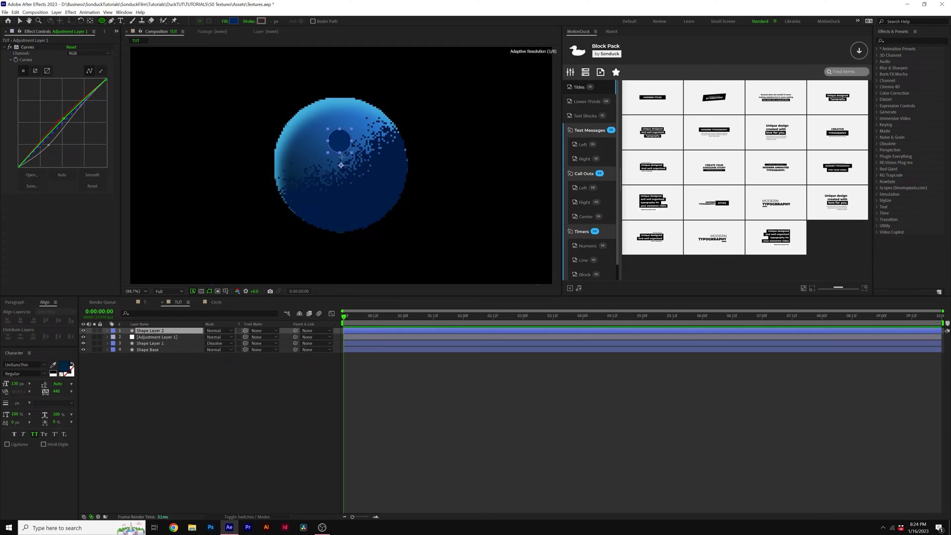
pyautogui.click(232, 21)
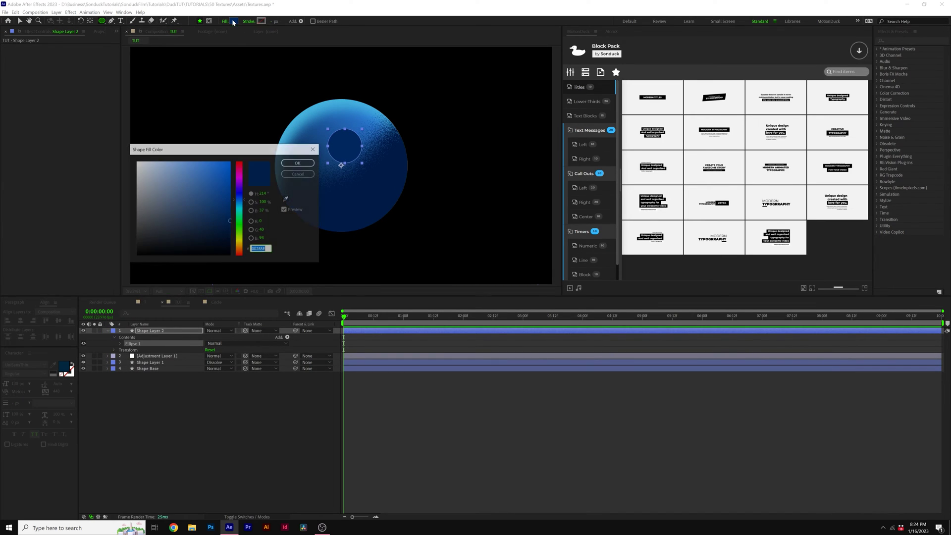
pyautogui.moveTo(230, 185); pyautogui.dragTo(230, 173)
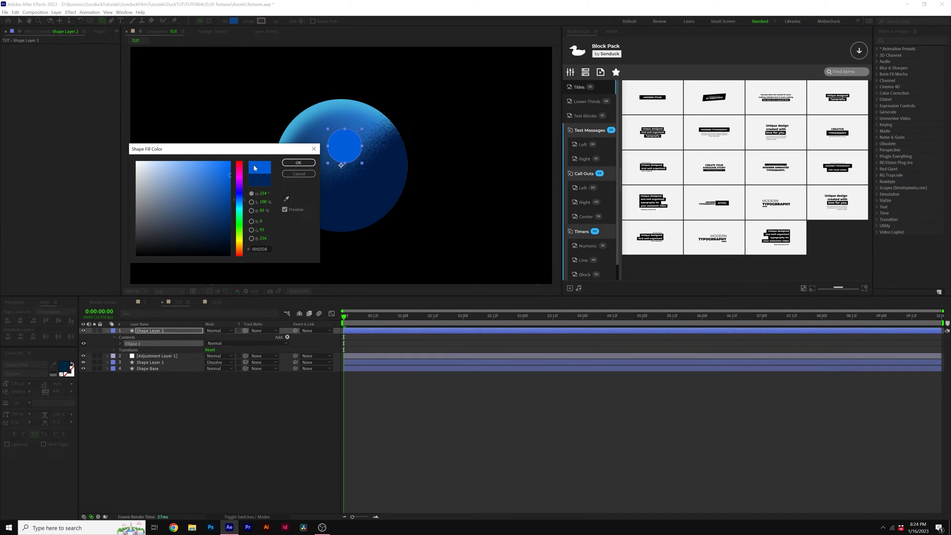
pyautogui.click(289, 164)
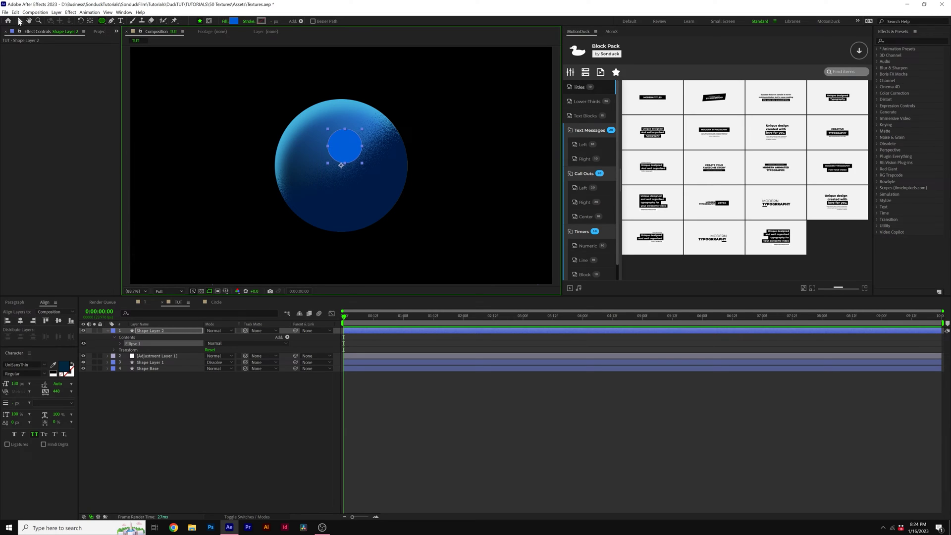
pyautogui.click(215, 329)
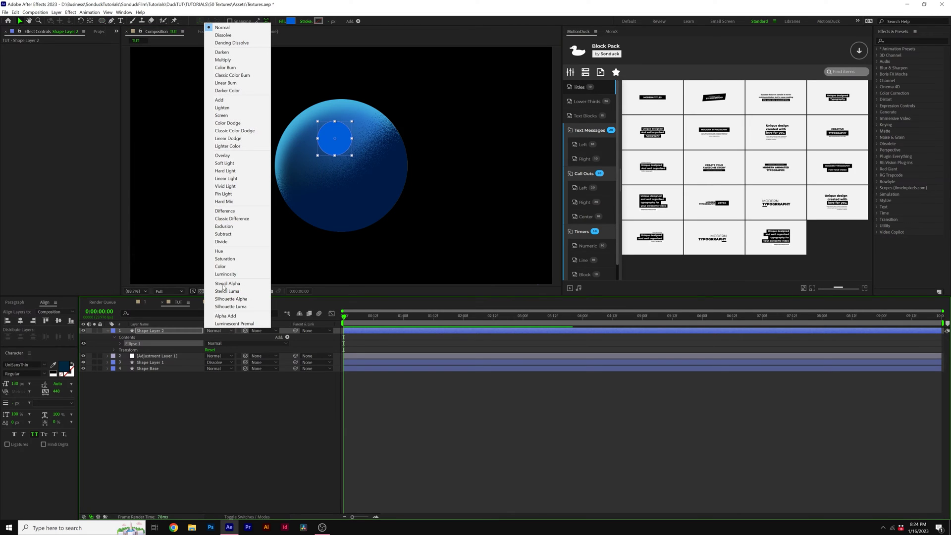
# Step: Set Shape Layer 2 to Dissolve and paste Gaussian Blur and Set Matte, matted to Shape Base
pyautogui.click(222, 35)
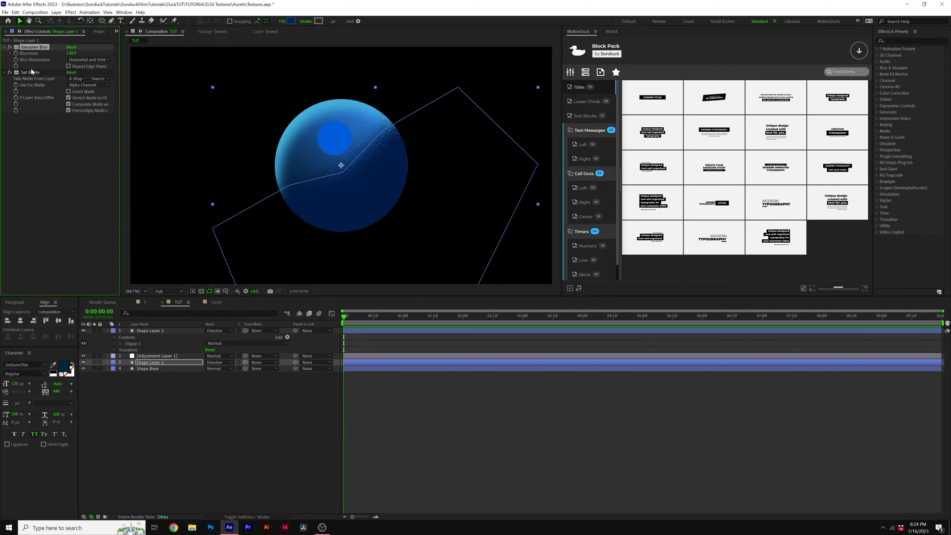
pyautogui.click(32, 72)
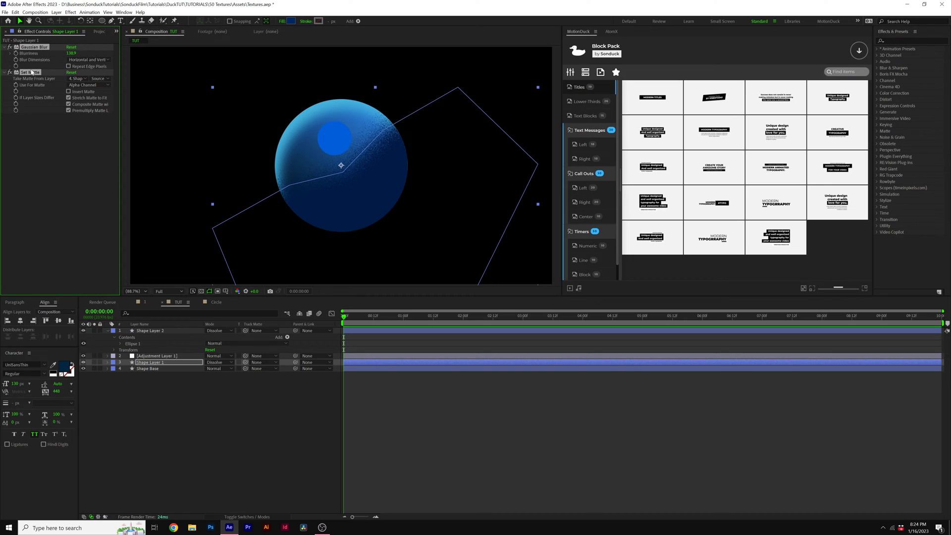
pyautogui.click(146, 332)
pyautogui.hotkey('ctrl', 'v')
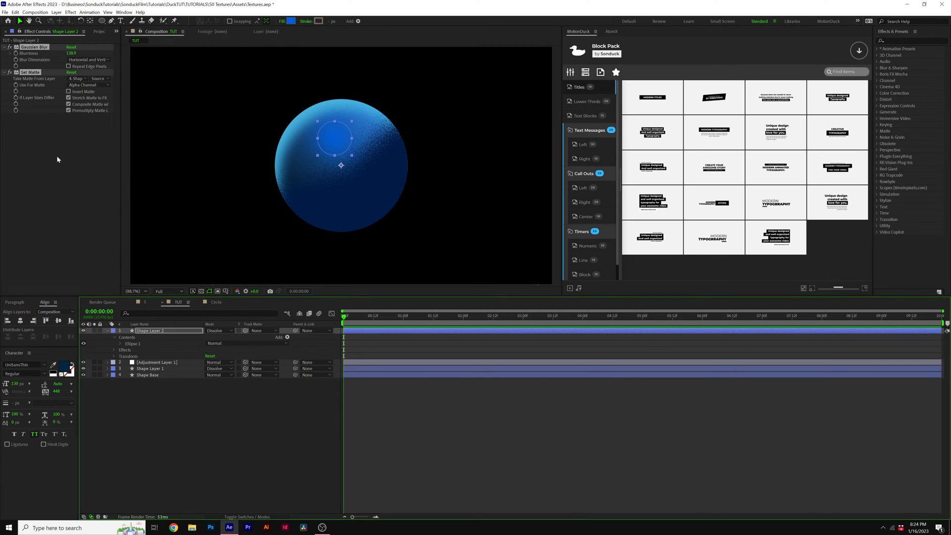
pyautogui.click(75, 79)
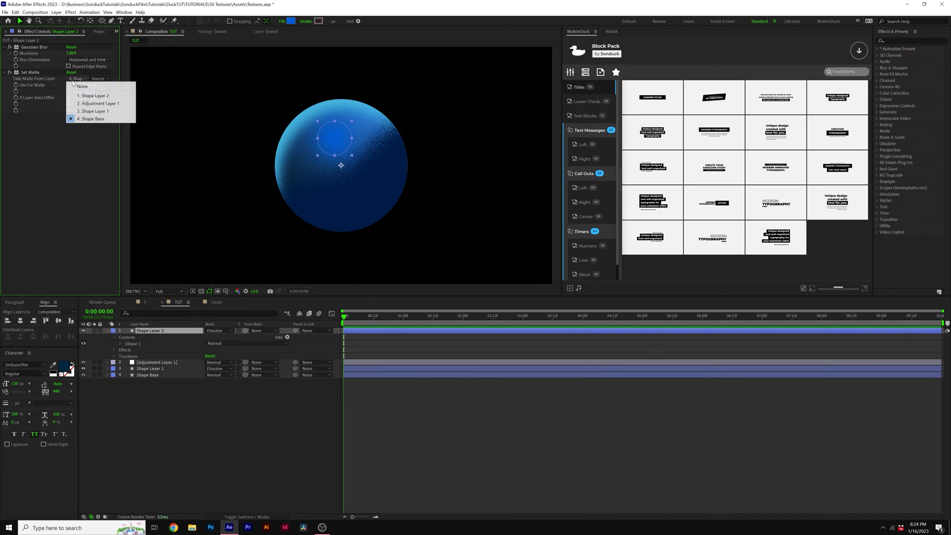
pyautogui.click(90, 119)
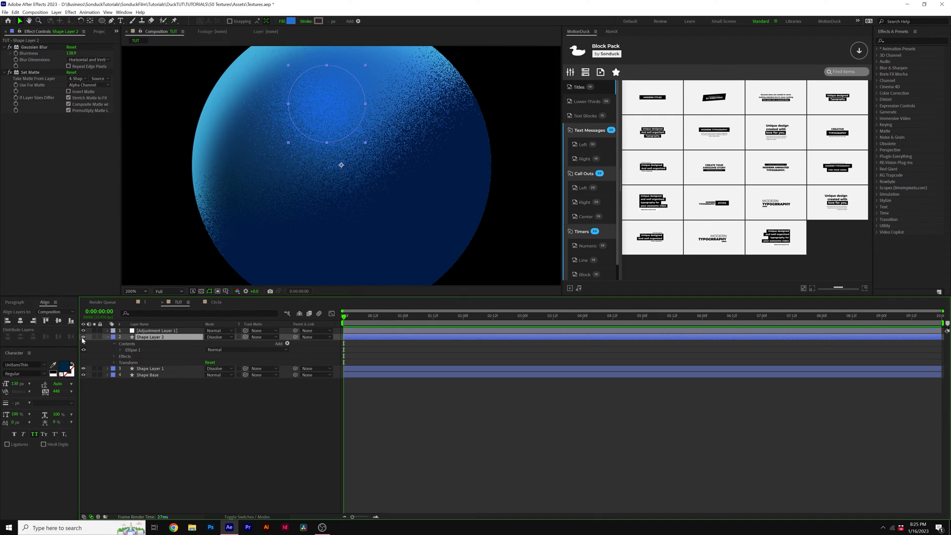
pyautogui.click(83, 338)
# Step: Select all four layers and precompose them as 'Textured'
pyautogui.click(176, 425)
pyautogui.moveTo(126, 407); pyautogui.dragTo(167, 313)
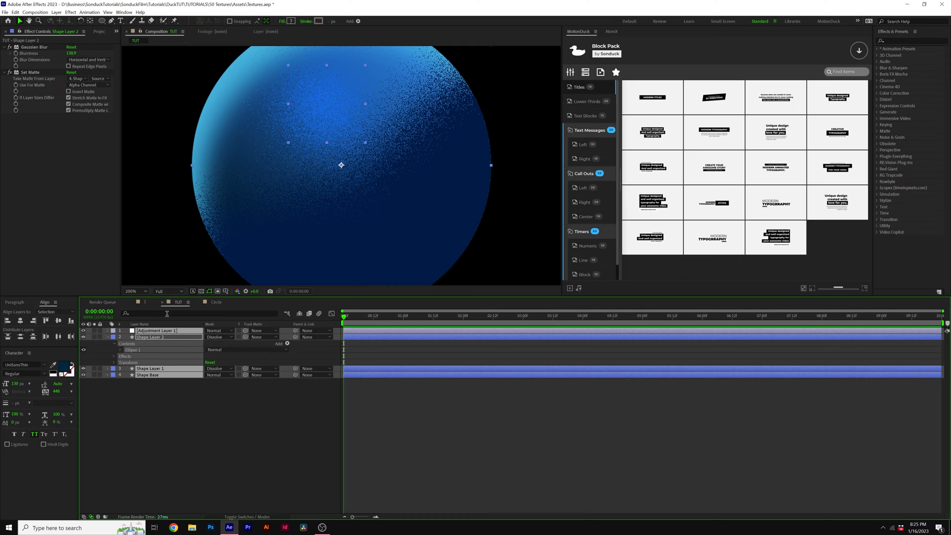
pyautogui.click(54, 11)
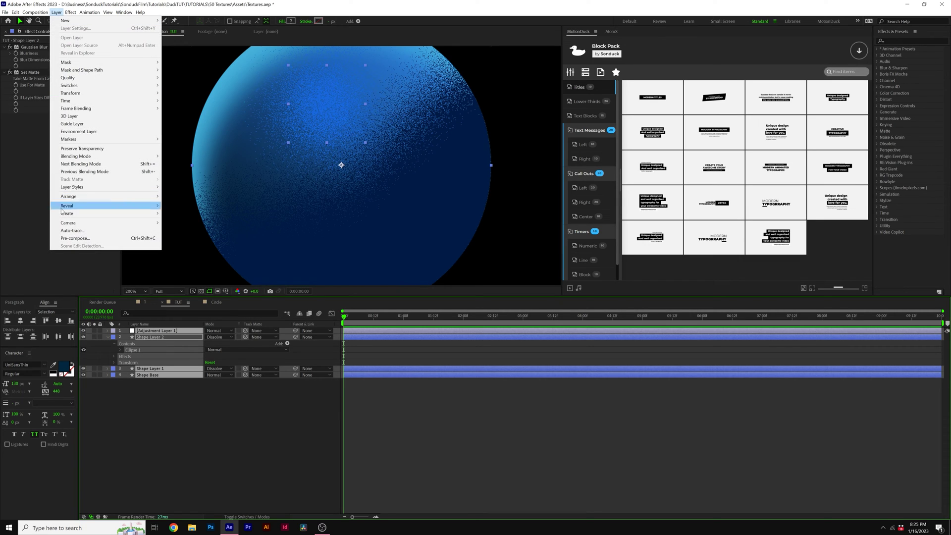
pyautogui.click(68, 236)
pyautogui.write('Textured')
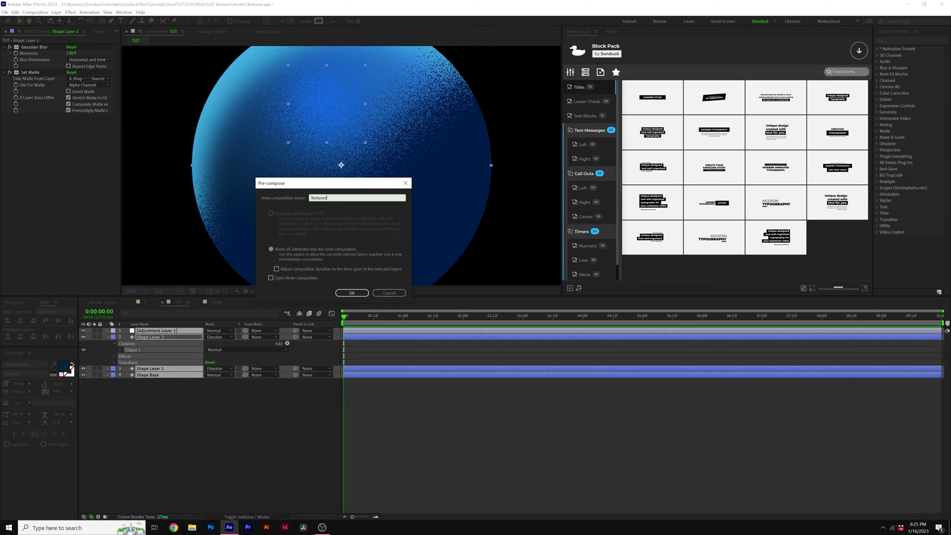
pyautogui.press('Return')
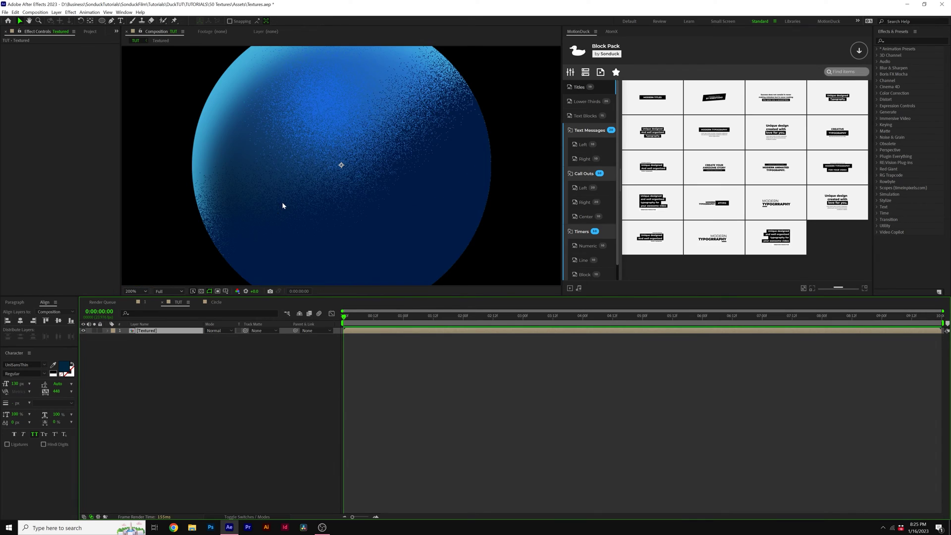
# Step: Apply Noise & Grain > Noise to the Textured layer
pyautogui.click(71, 12)
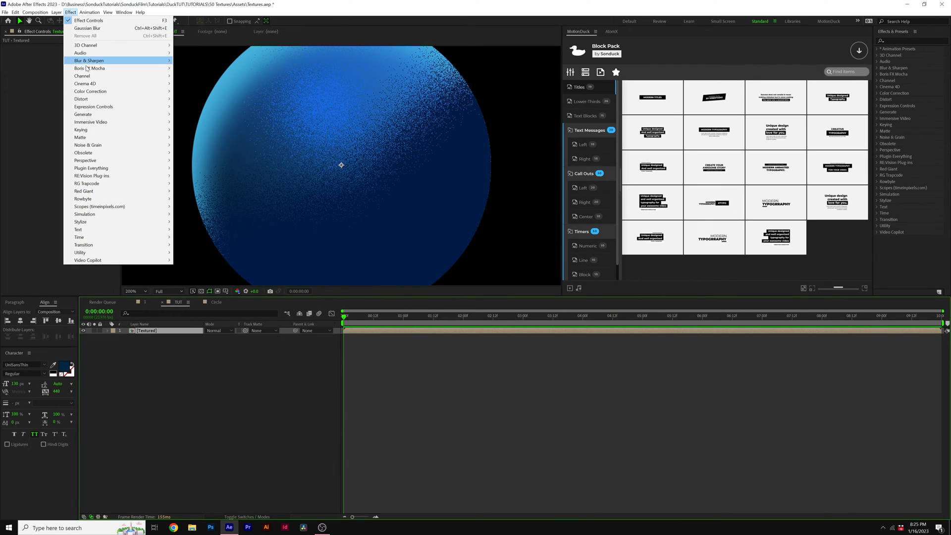
pyautogui.moveTo(87, 145)
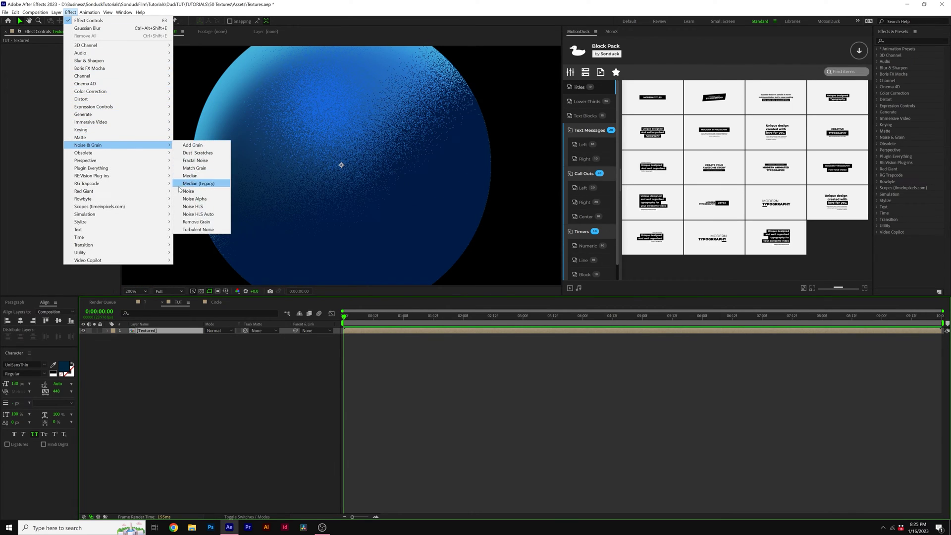
pyautogui.click(195, 187)
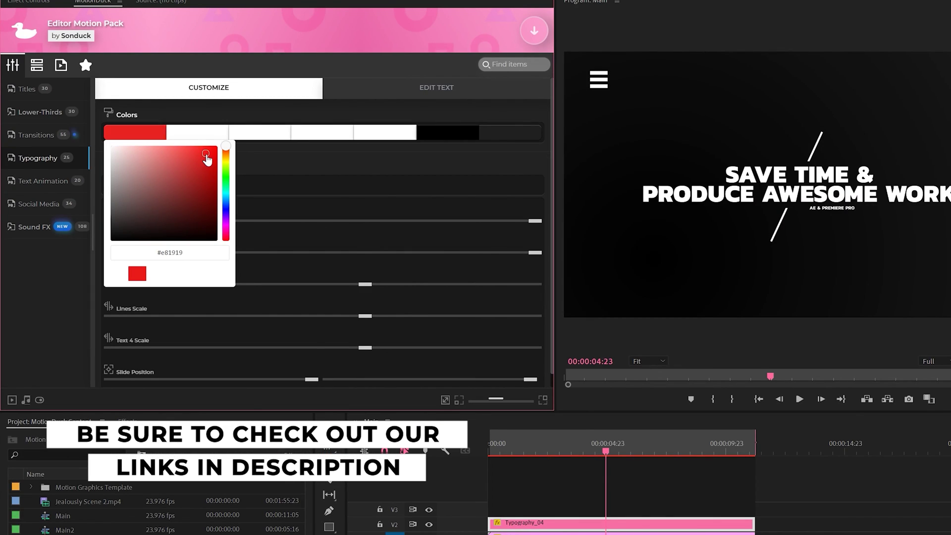
# Step: Apply red to the template title in the MotionDuck Customize colour picker
pyautogui.click(314, 160)
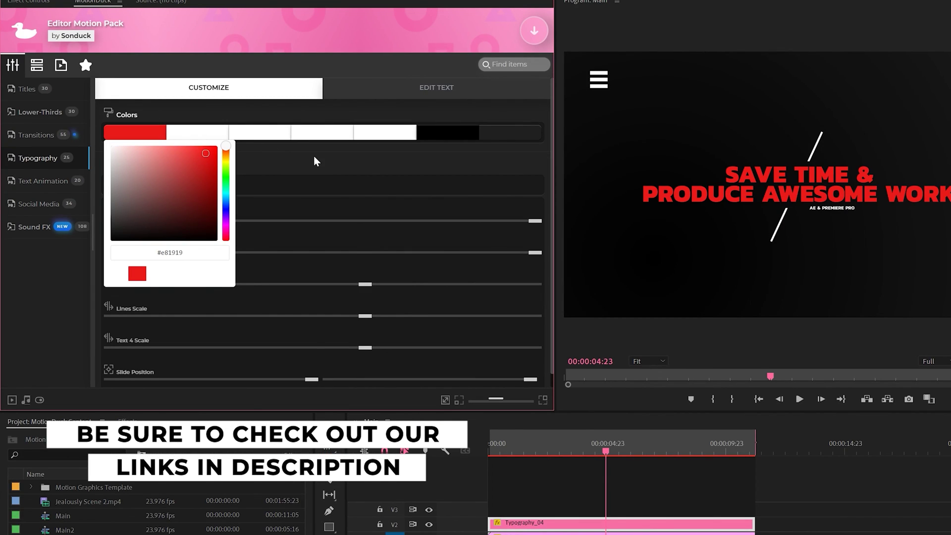